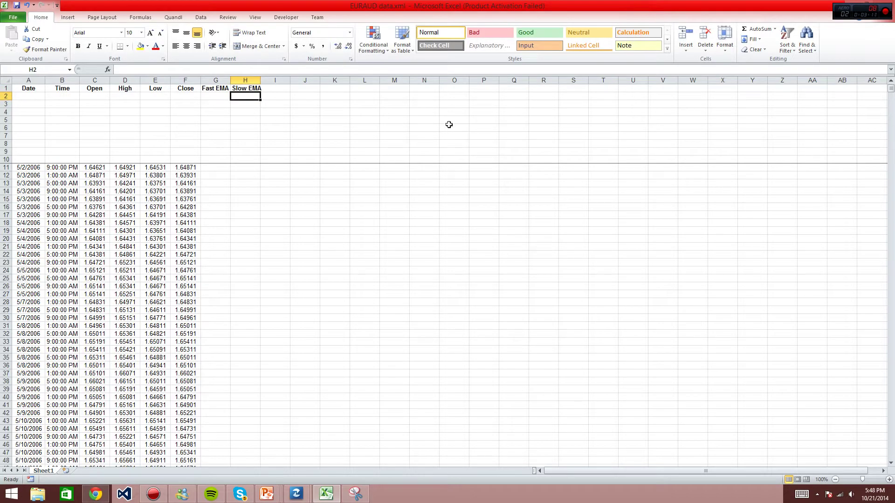
Step: Add outside borders separately around cells G5 and H5 beneath the Fast EMA and Slow EMA headers
key(Down)
key(Down)
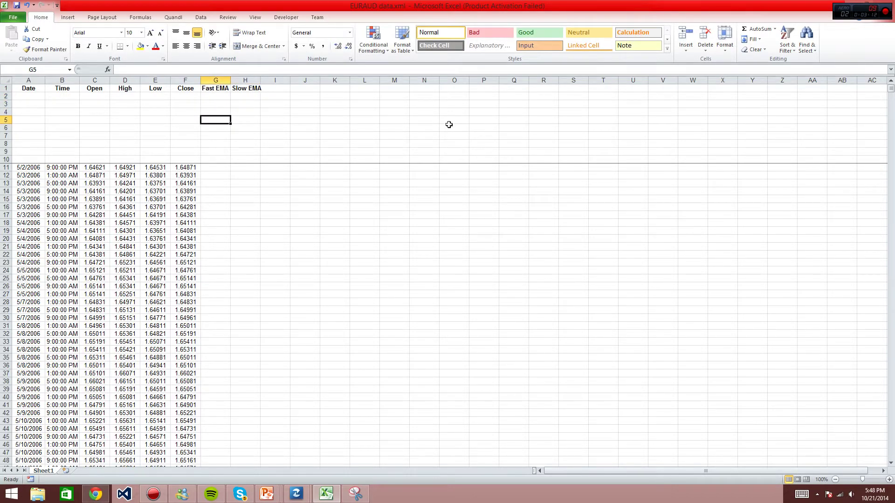
key(alt+h)
key(b)
key(s)
key(Right)
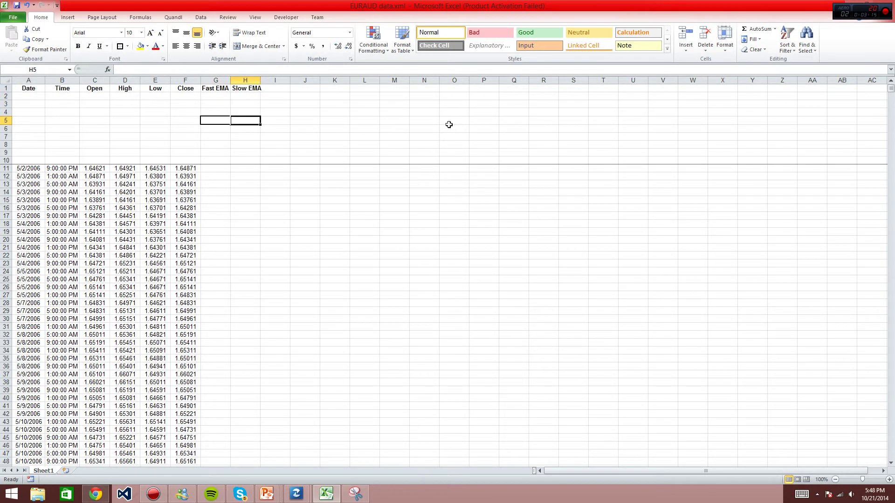
key(Left)
key(Left)
key(Left)
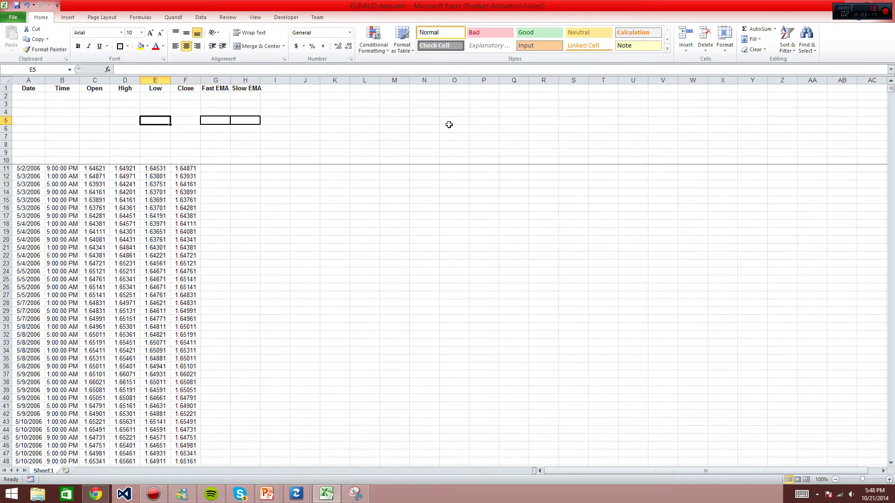
Step: Enter the EMA periods 12 in G5 and 24 in H5
key(Right)
key(Right)
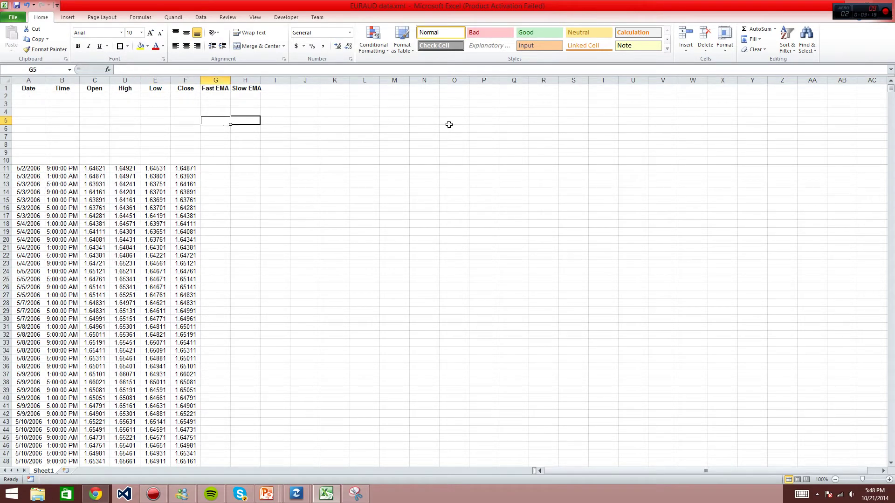
text(12)
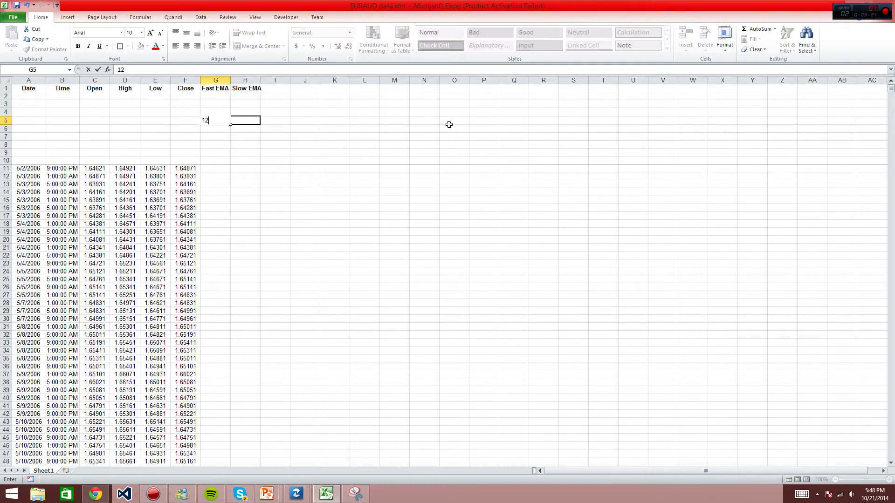
key(Right)
text(24)
Step: Center and bold the two period values in G5:H5 and fill the cells yellow
key(Left)
key(shift+Right)
key(alt+h)
key(a)
key(c)
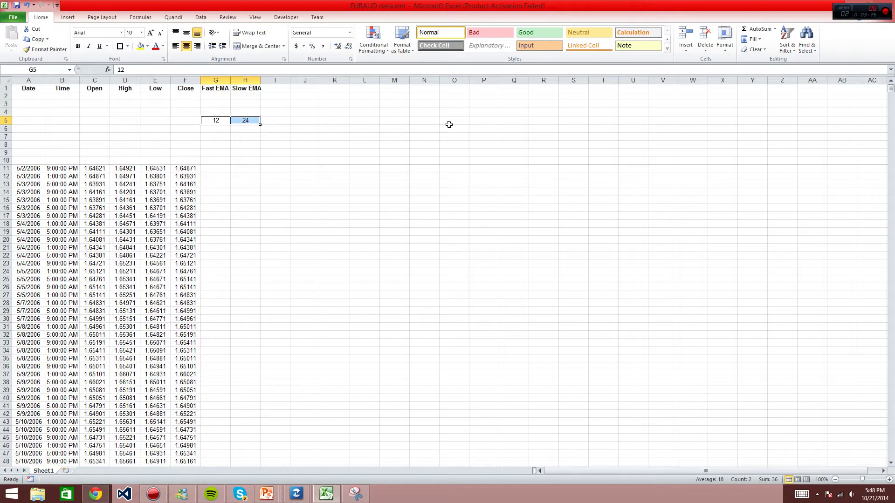
click(78, 46)
click(142, 47)
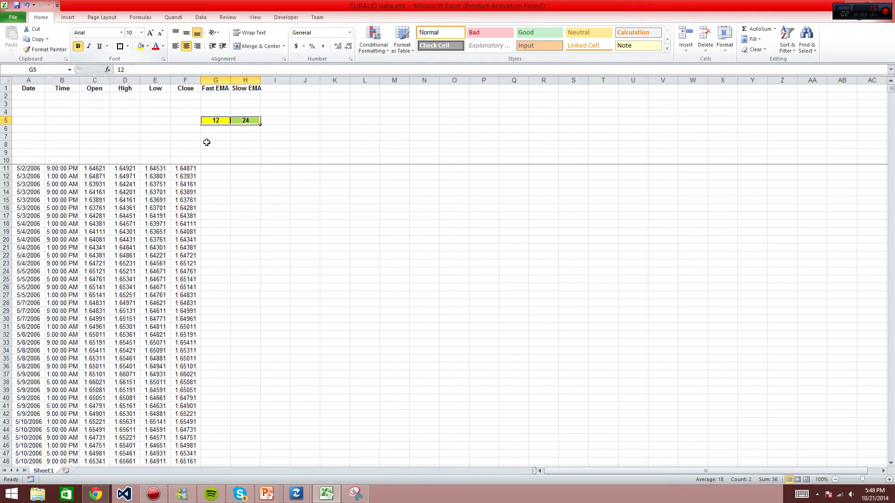
click(213, 151)
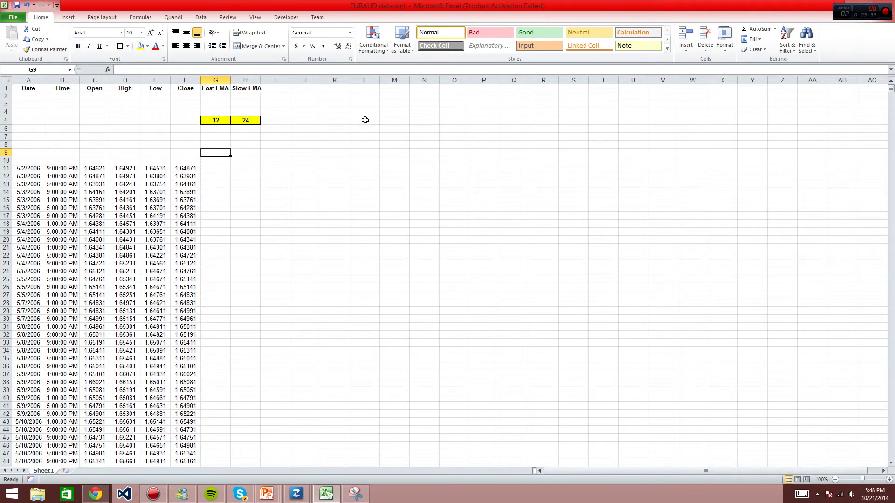
Step: Autofit the widths of the Fast EMA and Slow EMA columns
key(ctrl+space)
key(shift+Right)
key(alt+h)
key(o)
key(i)
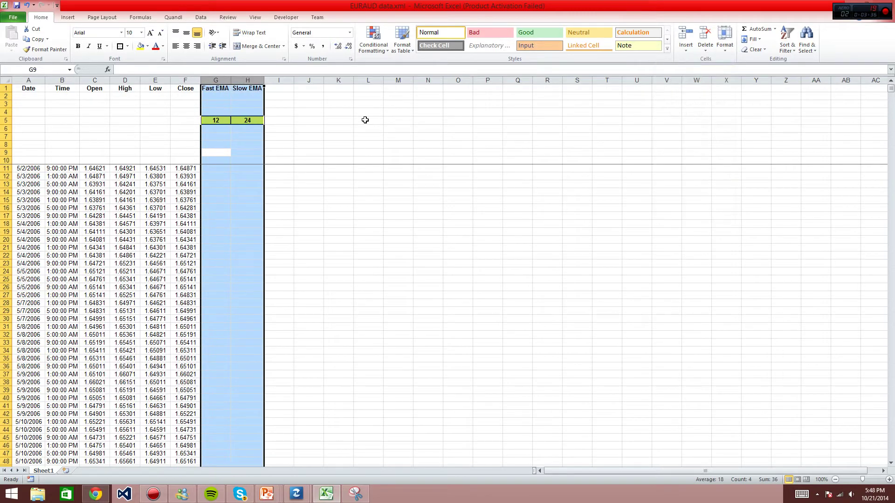
Step: Seed both EMA columns with the first close price by entering =F11 in G11 and H11
key(Down)
key(Down)
text(=)
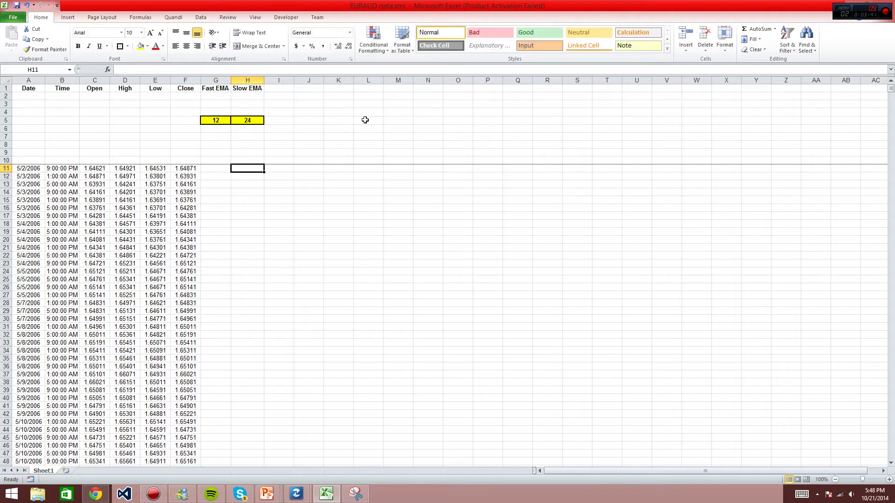
key(Left)
key(Tab)
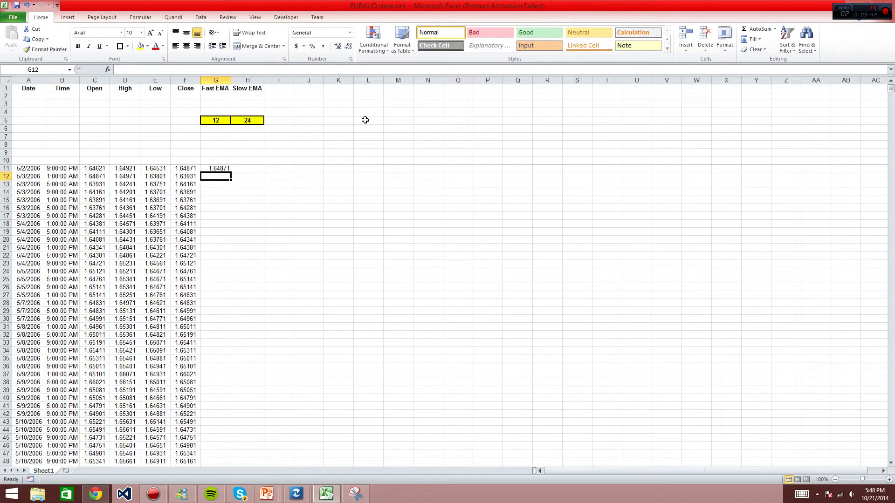
text(=)
key(Left)
key(Left)
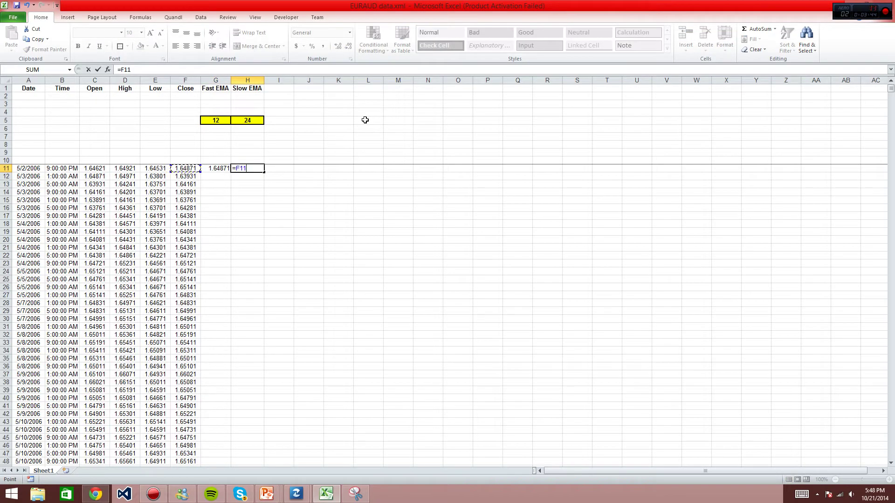
key(Return)
Step: Change the font color of the seed values in G11:H11 to blue
key(Left)
key(Up)
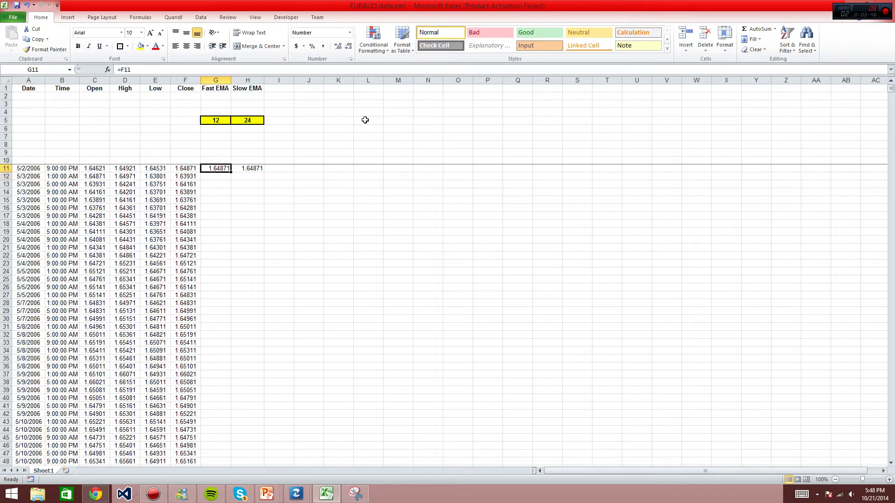
key(shift+Right)
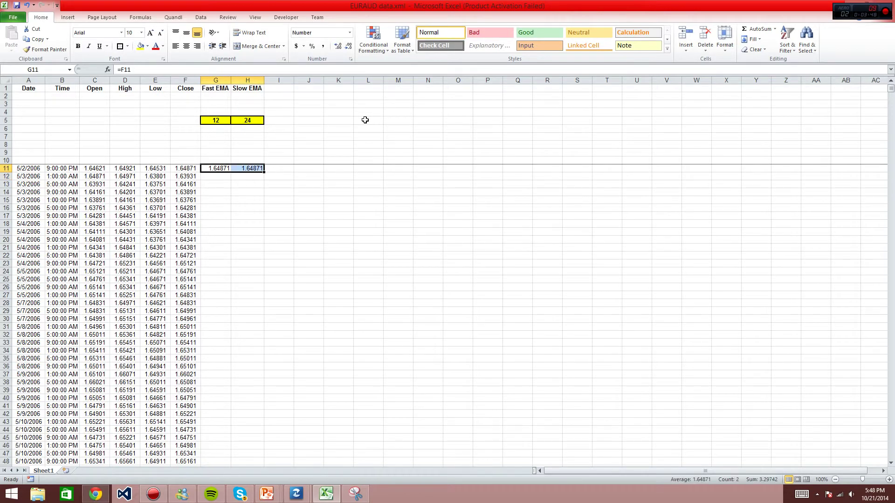
click(163, 46)
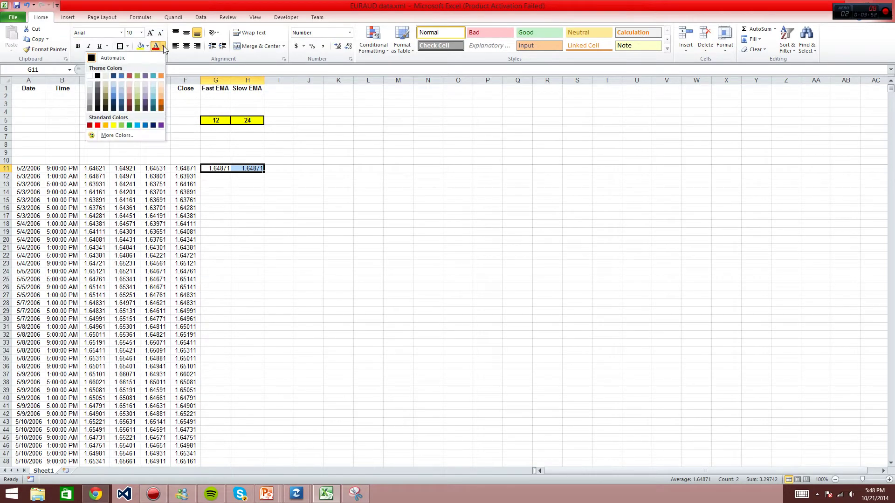
click(118, 135)
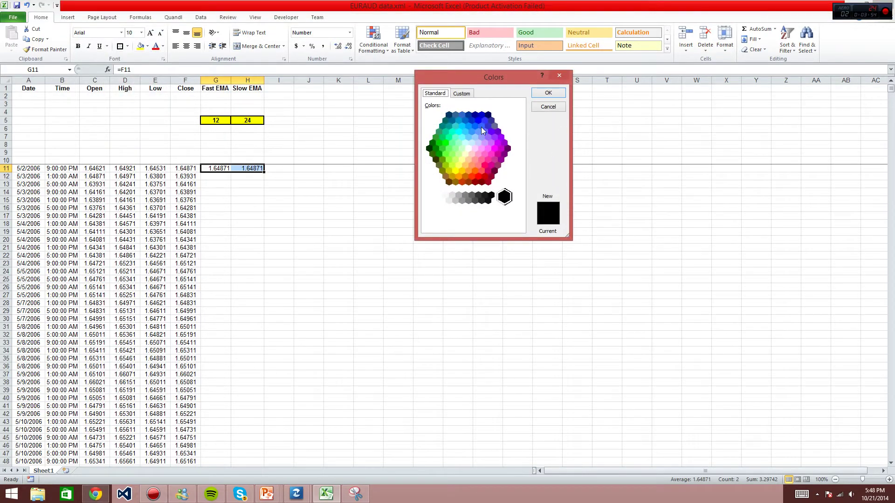
click(478, 120)
click(549, 93)
Step: Begin the Fast EMA formula in G12 with the row-locked smoothing factor =2/(G$5+1)
click(234, 177)
click(207, 178)
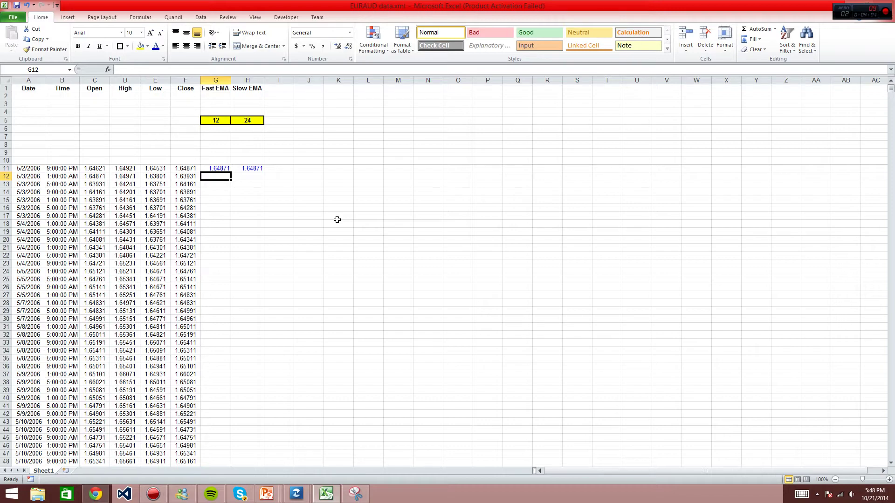
text(=)
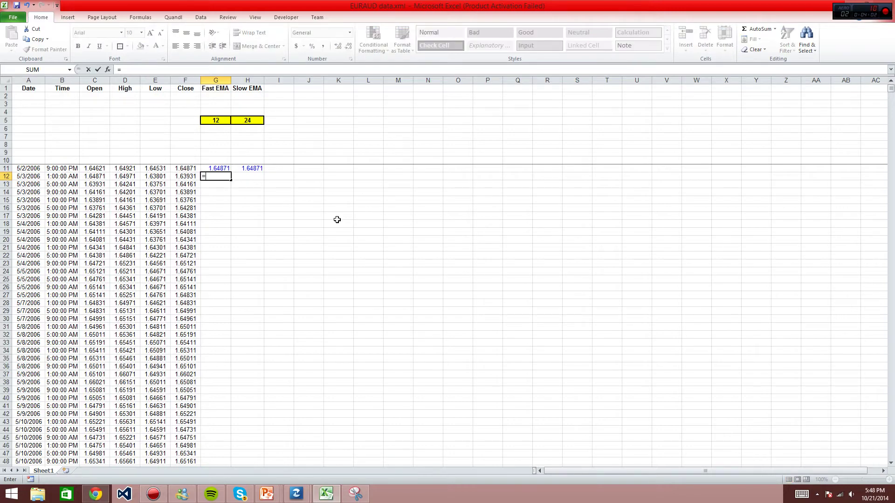
text(2/()
key(Up)
key(Up)
key(Up)
key(Up)
key(Up)
key(Up)
key(Up)
key(F4)
key(F4)
text(+1))
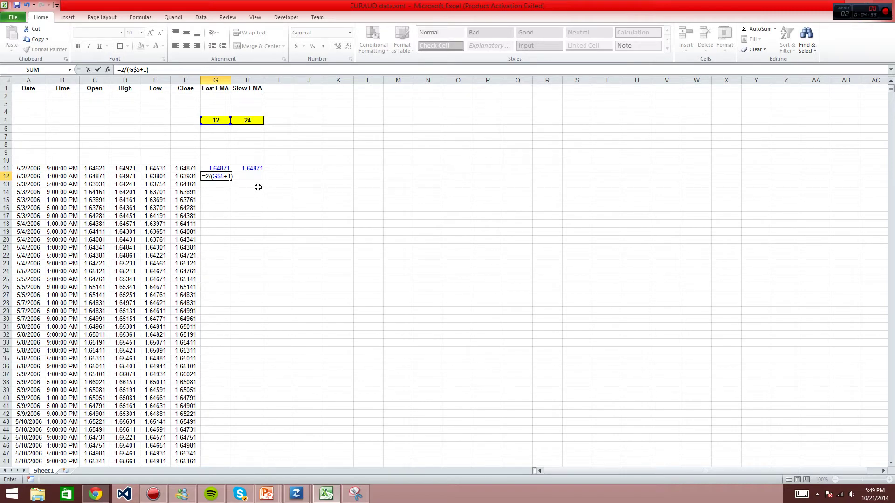
Step: Complete the Fast EMA formula in G12 as =2/(G$5+1)*$F12+(1-2/(G$5+1))*G11
click(193, 177)
key(F4)
key(F4)
key(F4)
text(+(1-)
drag(205, 177, 234, 174)
key(ctrl+c)
key(End)
text((1-)
key(ctrl+v)
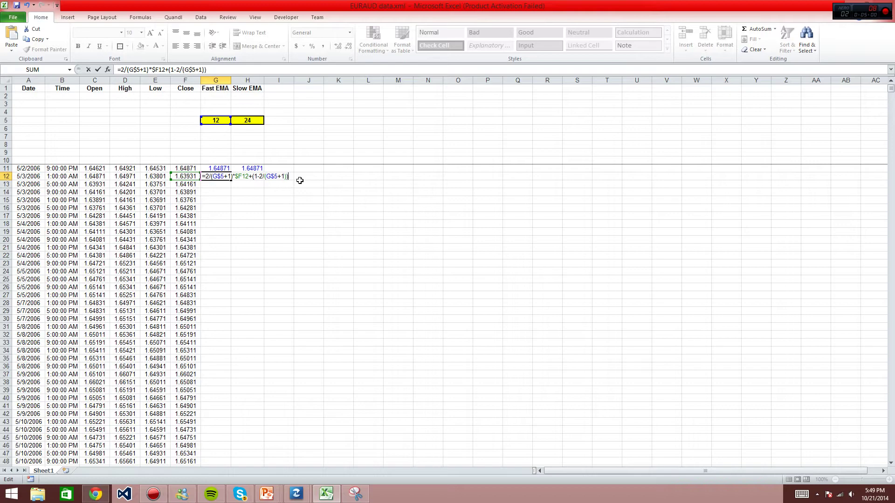
text()*)
click(214, 171)
key(ctrl+Return)
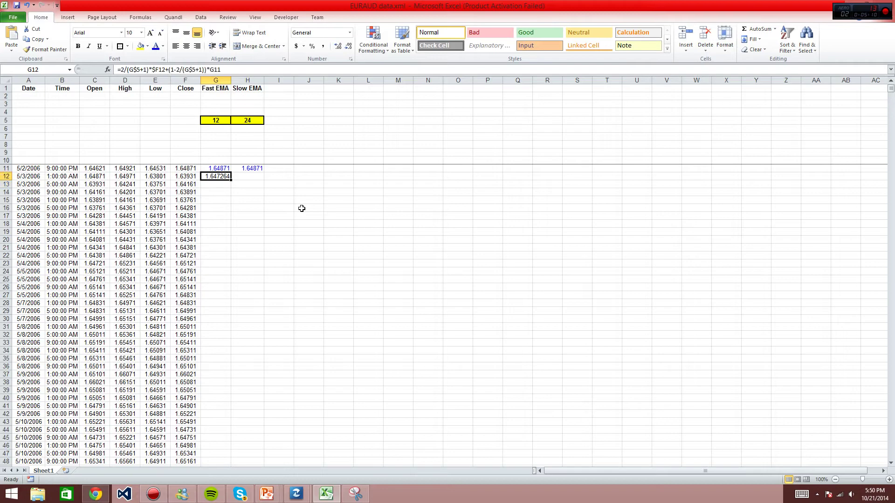
Step: Fill the G12 formula across to the Slow EMA column and down through row 16
key(shift+Right)
key(shift+Down)
key(shift+Down)
key(shift+Down)
key(shift+Down)
key(ctrl+r)
key(ctrl+d)
Step: Check the cell references in the filled EMA formulas in G14 and H14
key(Down)
key(Down)
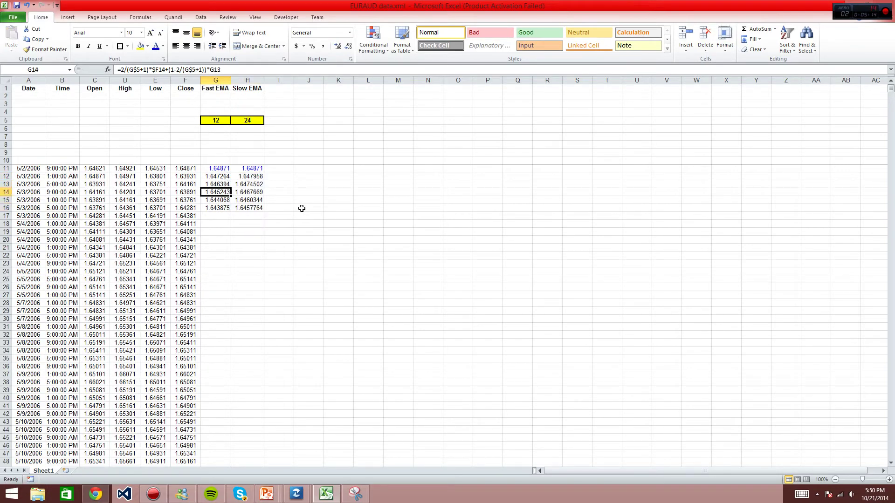
key(F2)
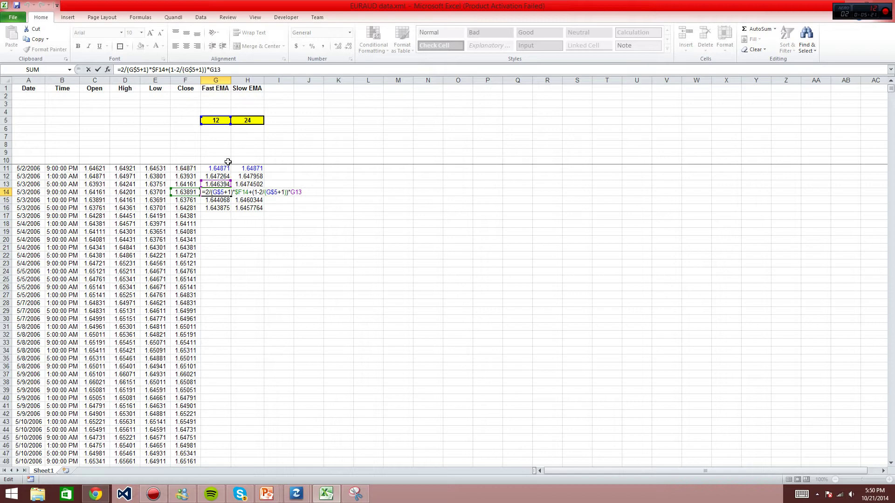
key(Escape)
click(251, 193)
key(F2)
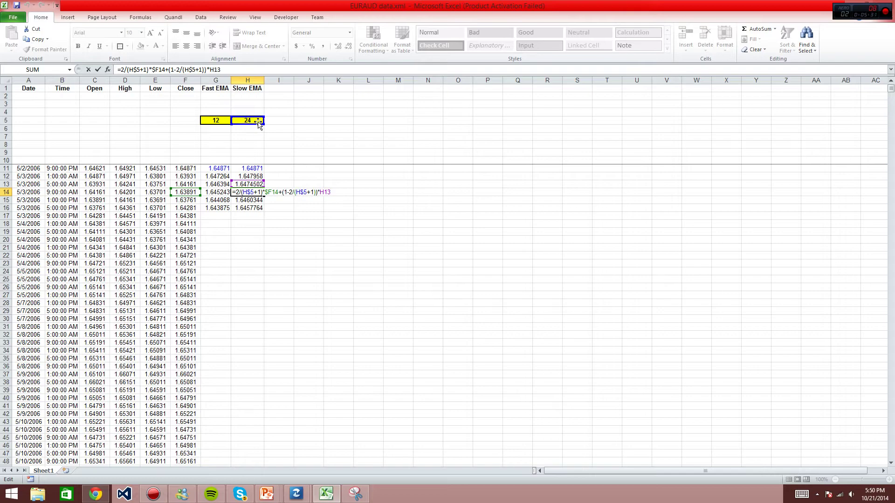
key(ctrl+Return)
Step: Copy the EMA formulas in G16:H16 down both columns to the last data row, 13332, and return to the first rows
key(Left)
key(Down)
key(Down)
key(shift+Right)
key(ctrl+c)
key(Left)
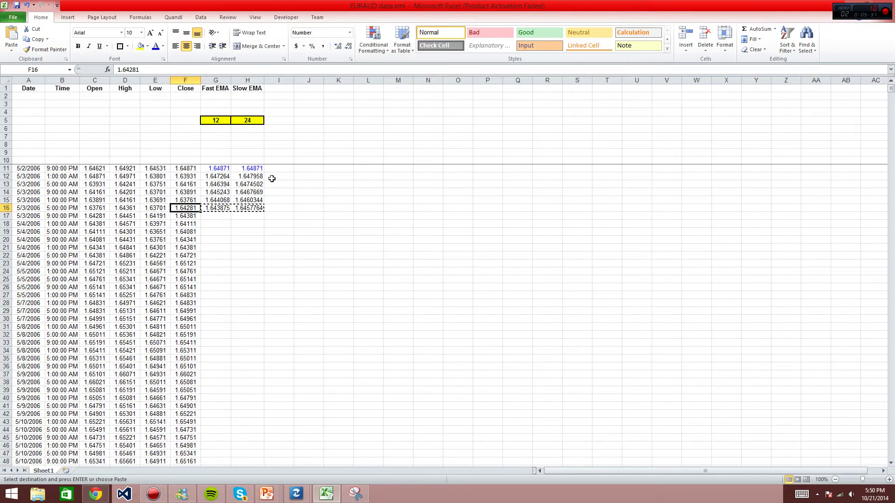
key(ctrl+Down)
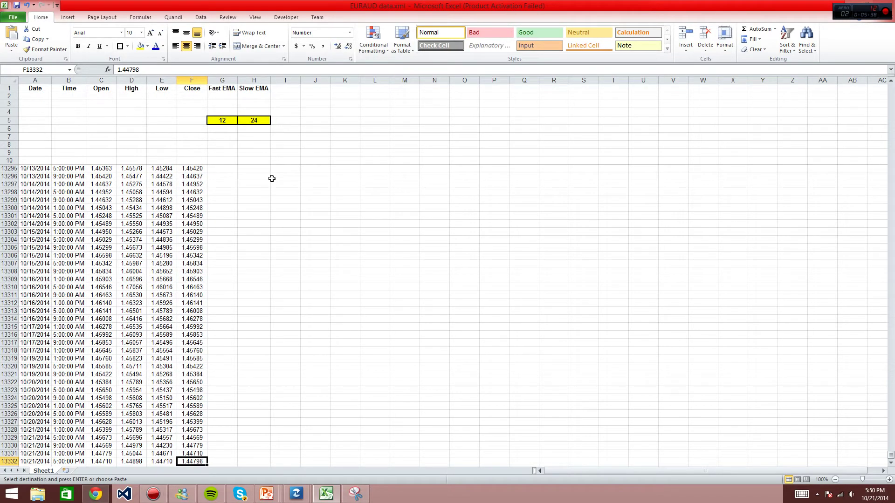
key(Right)
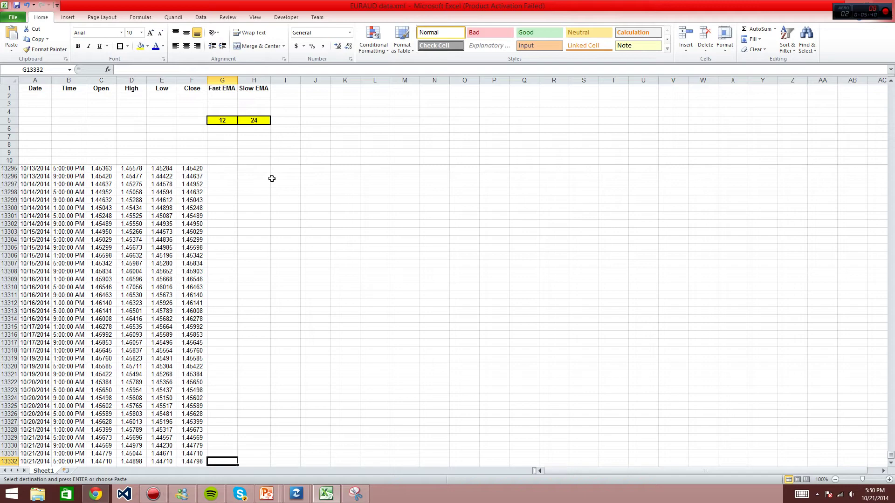
key(ctrl+shift+Down)
key(ctrl+shift+Up)
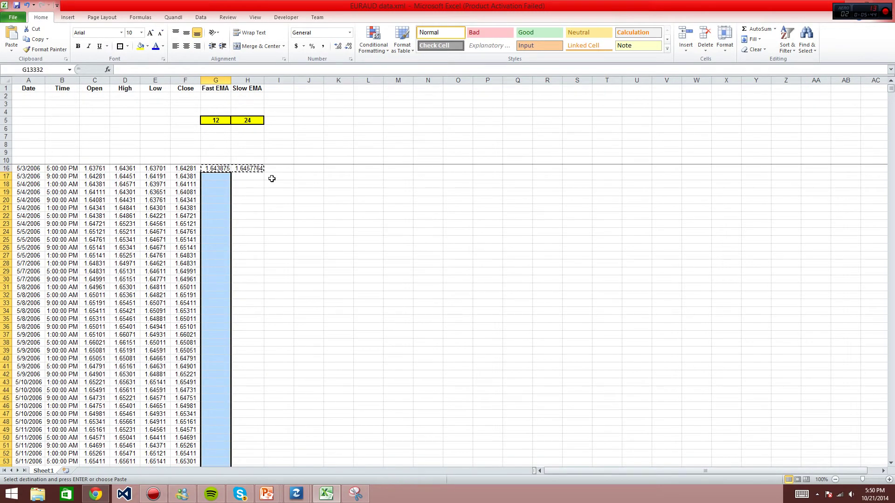
key(shift+Right)
key(Return)
key(ctrl+Up)
key(Up)
key(Up)
key(Down)
key(Down)
key(Down)
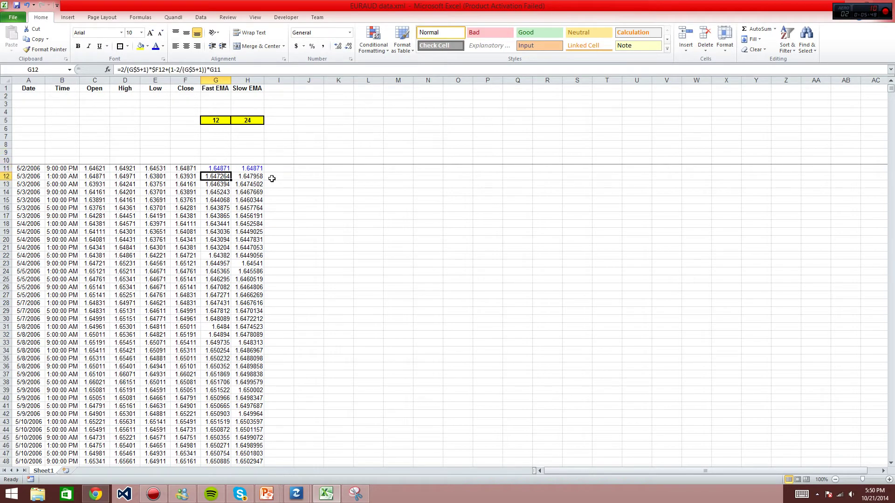
Step: Add the bold header Model Position in I1 and autofit column I
click(288, 88)
key(ctrl+b)
text(Model Position)
key(Return)
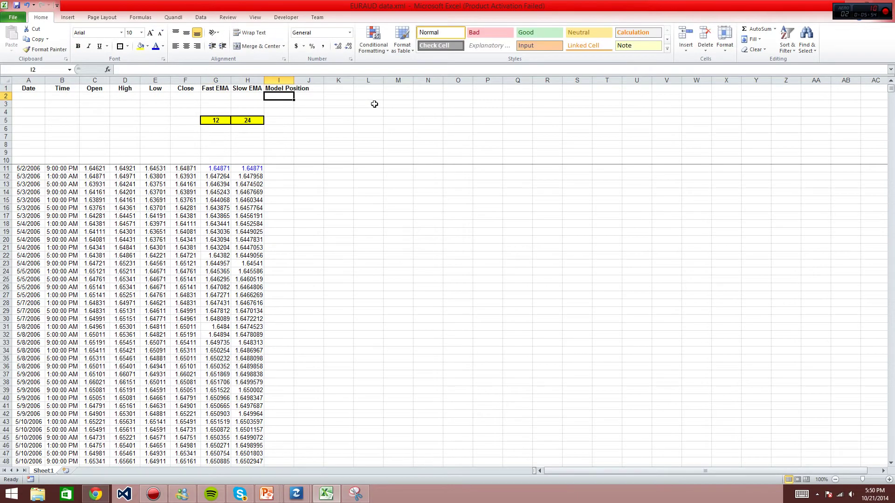
key(ctrl+shift+Down)
key(alt+h)
key(o)
key(i)
Step: Examine the Fast EMA and Slow EMA values down the data, as far as about row 100
key(Down)
key(Down)
key(Down)
key(Down)
key(Down)
key(Down)
key(Down)
key(Down)
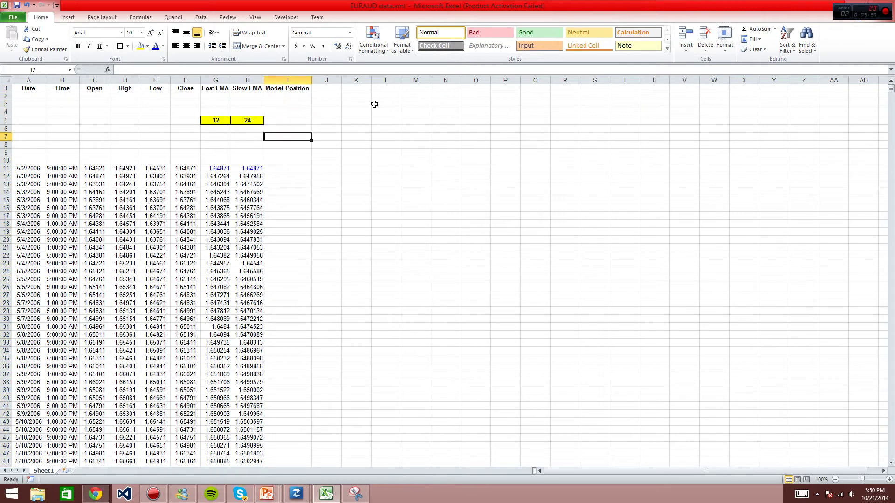
key(Down)
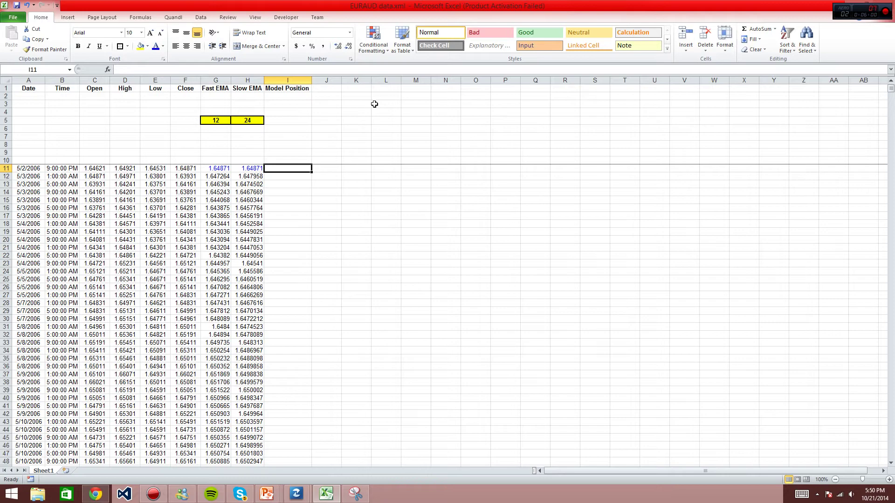
key(Page_Down)
key(Page_Down)
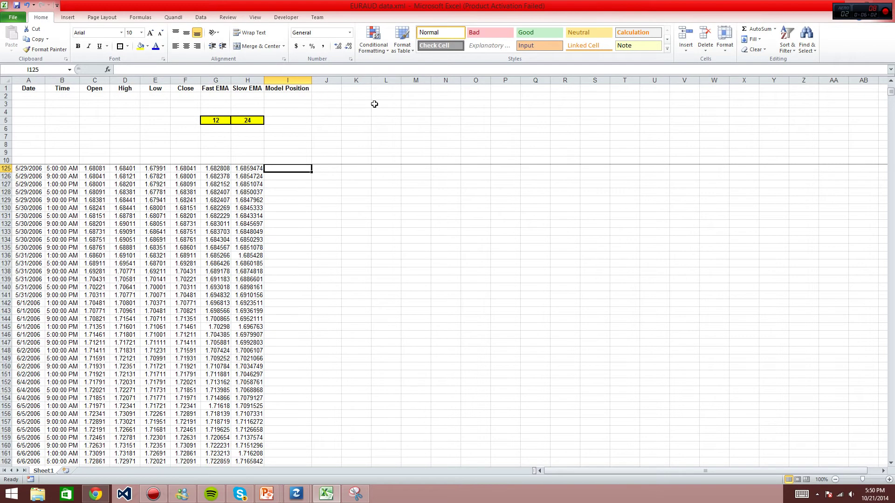
key(Down)
key(Down)
key(Down)
key(Down)
key(Down)
key(Down)
key(Down)
key(Down)
key(Down)
key(Down)
key(Down)
key(Down)
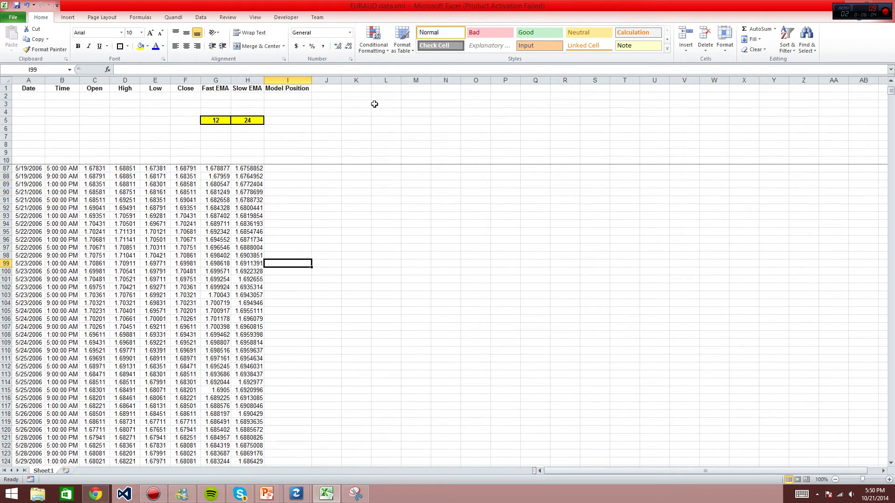
key(Down)
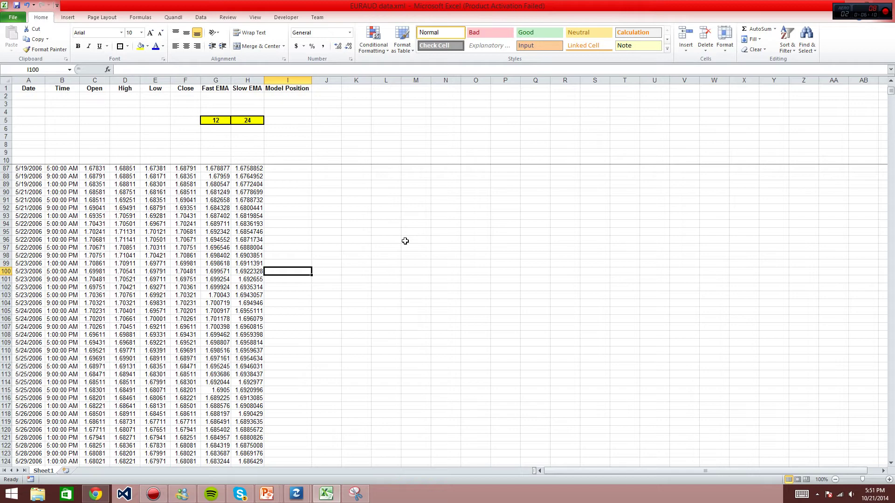
text(=IF()
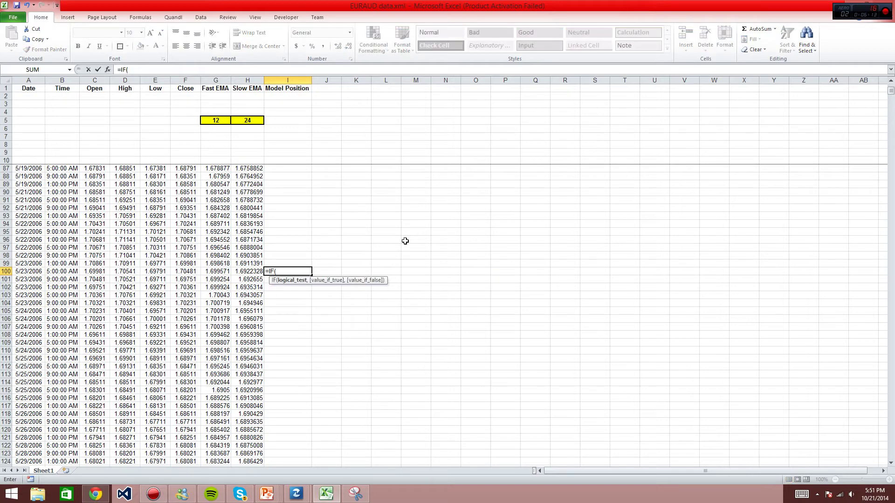
text(AND()
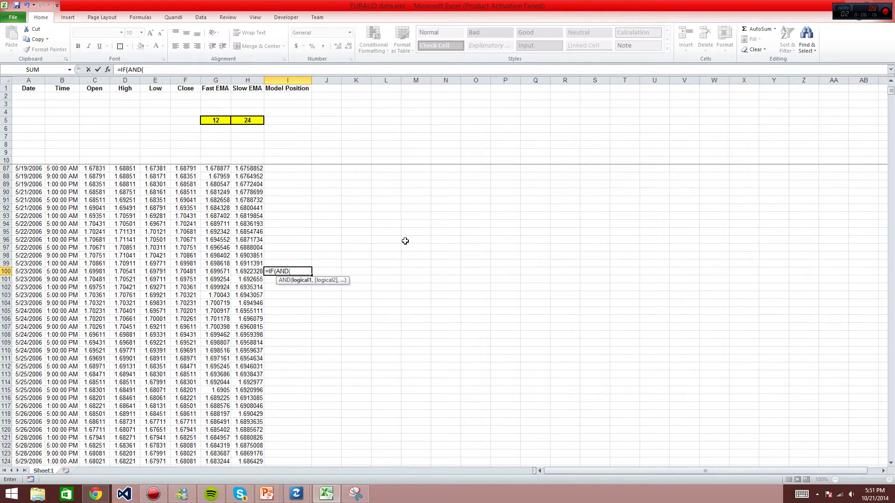
key(Escape)
Step: Enter =IF(G100>H100,"LONG",IF(G100<H100,"SHORT","NONE")) in I100 as the Model Position formula
text(=IF()
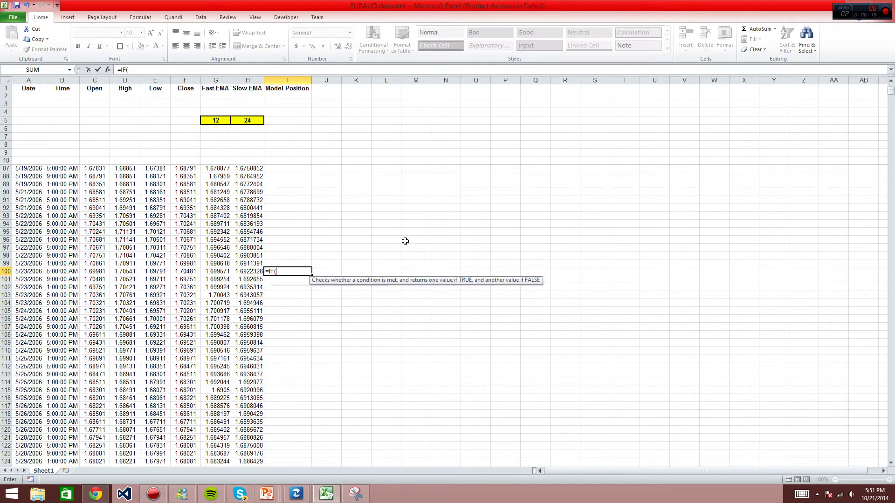
key(Left)
key(Left)
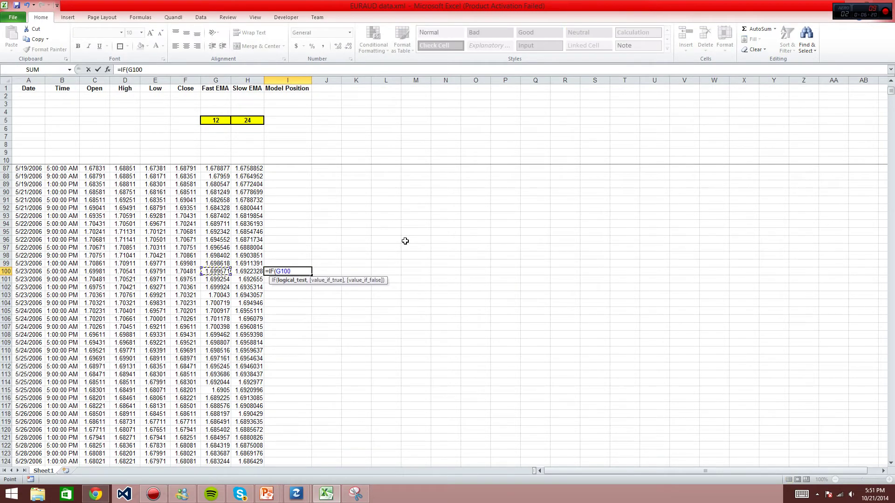
text(>)
key(Left)
text(,"LONG)
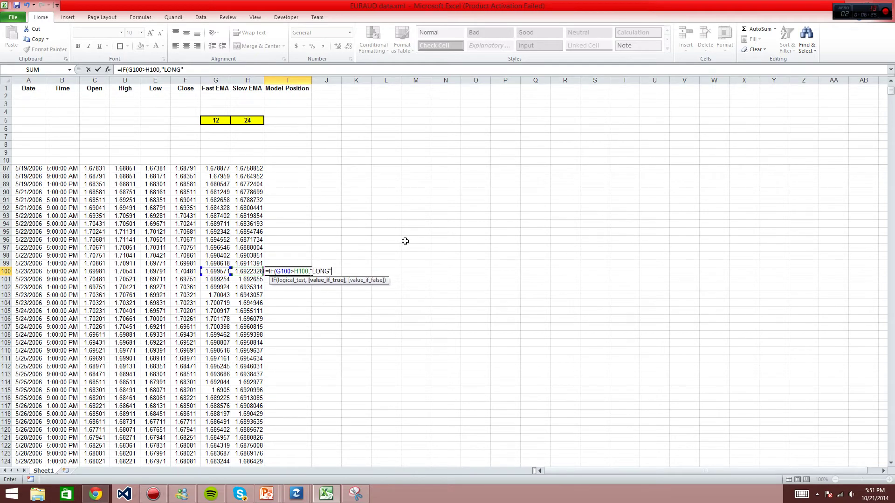
text(",IF()
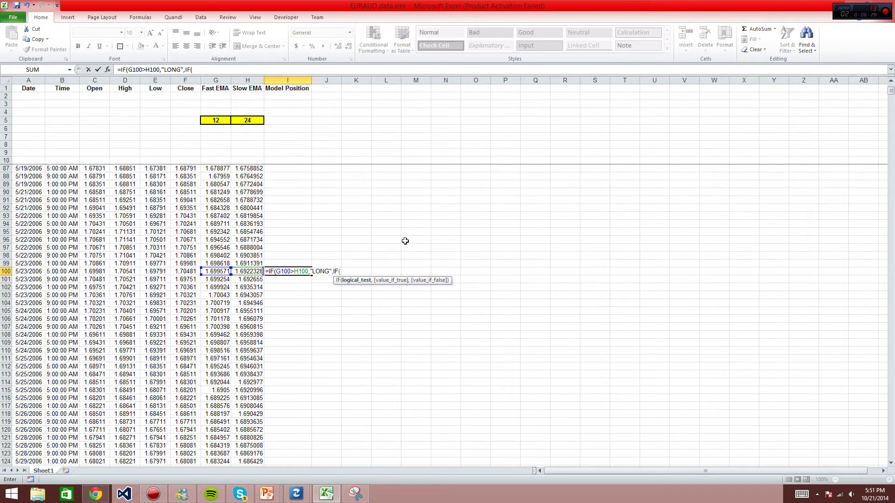
key(Left)
text(<)
key(Left)
text(,"S)
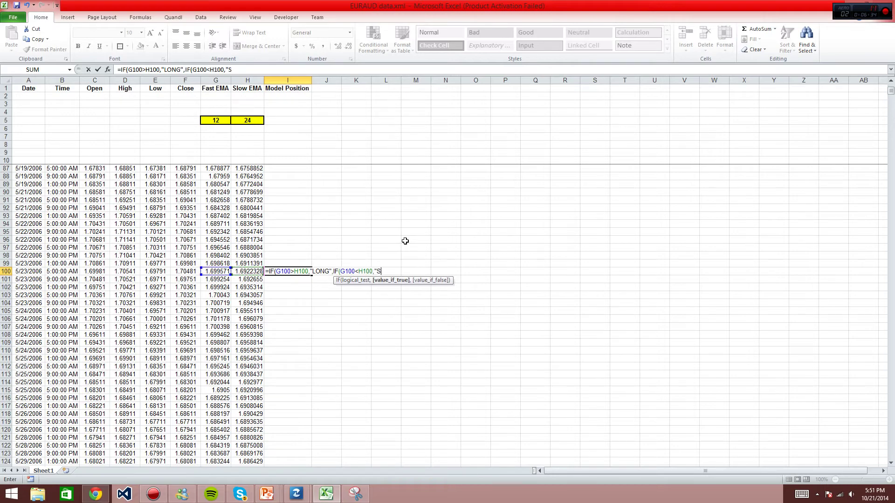
text(HORT","NONE")
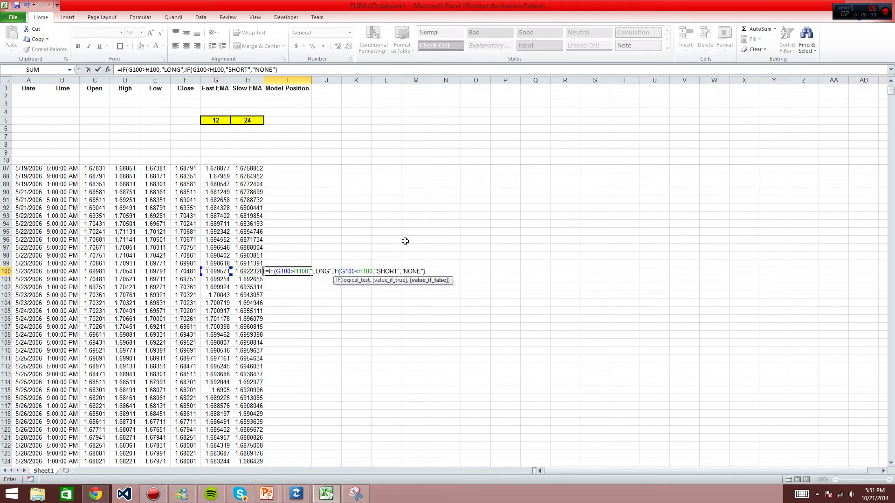
text())
key(Return)
key(Up)
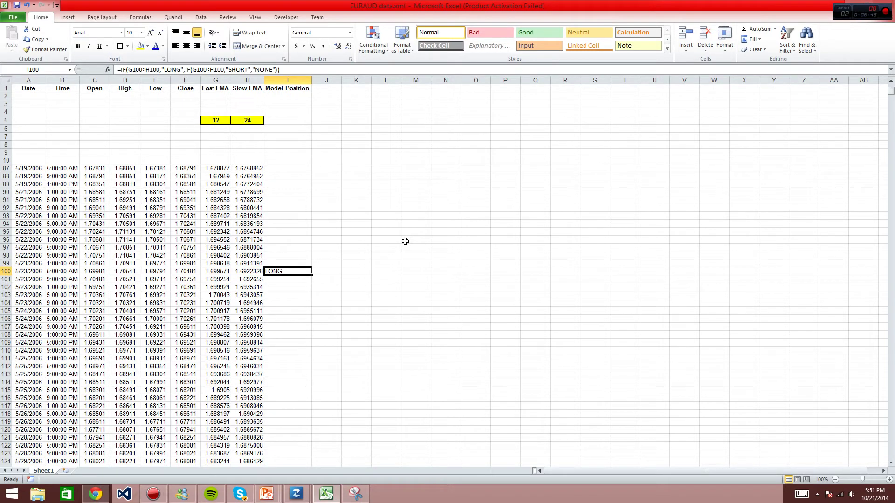
Step: Center column I and copy the Model Position formula from I100 down to the last data row, 13332
key(ctrl+c)
key(Left)
key(ctrl+Down)
key(Right)
key(ctrl+shift+Up)
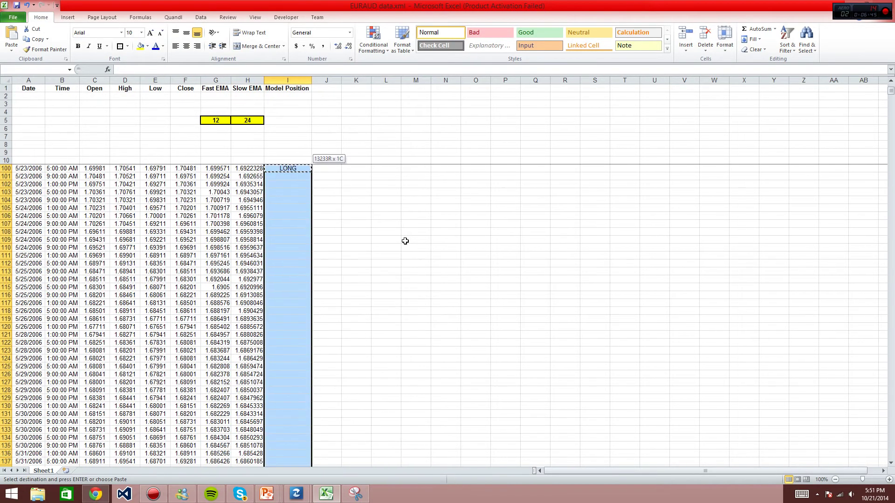
key(Return)
Step: Examine the Model Position values in column I from row 100 down through the first rows
key(ctrl+Up)
key(Up)
key(Up)
key(Down)
key(Down)
key(Down)
key(Down)
key(Down)
key(Down)
key(Down)
key(Down)
key(Down)
key(Down)
key(Down)
key(Down)
key(Down)
key(Down)
key(Down)
key(Up)
Step: Add the header Model Action in J1 and autofit column J
key(ctrl+Up)
key(Up)
key(Down)
key(Right)
key(ctrl+Up)
text(Model Action)
key(Return)
key(Up)
key(ctrl+space)
key(alt+h)
key(o)
key(i)
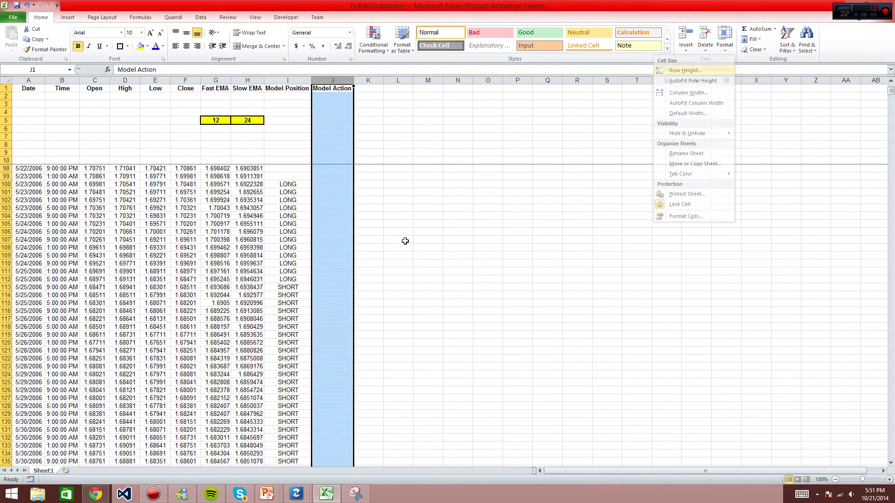
Step: Start a formula in J100 with IF and AND, testing I100<>I99 and comparing I100 with "LONG"
key(Down)
key(Left)
key(ctrl+Down)
key(Right)
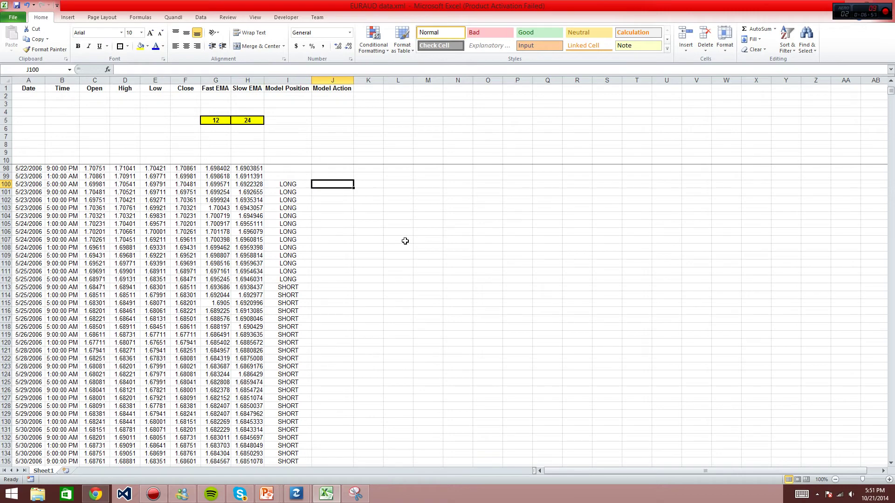
text(=IF()
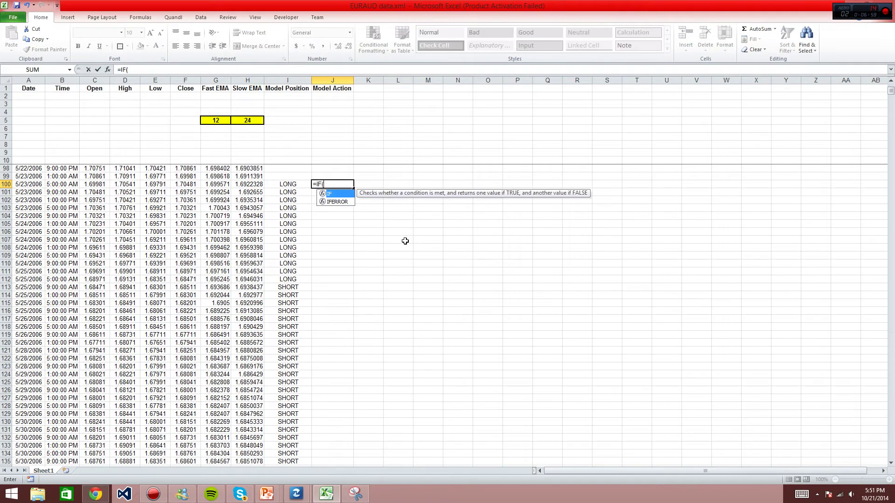
text(AND()
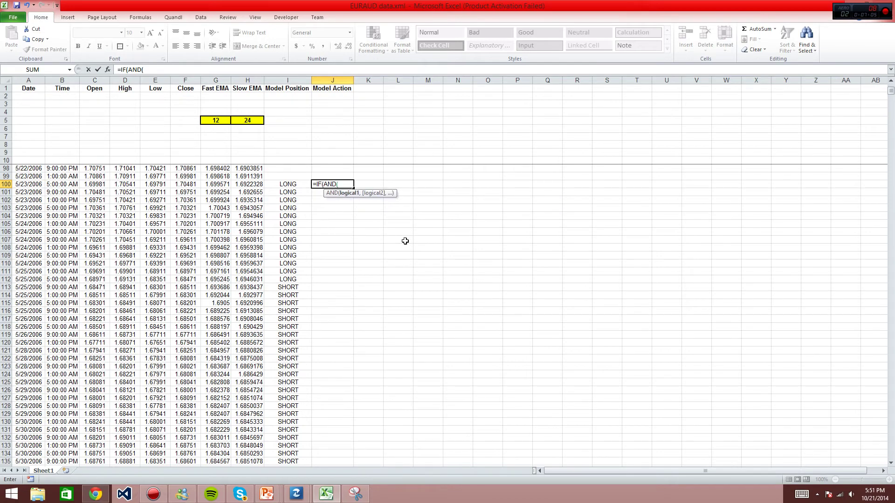
key(Left)
text(<>)
key(Left)
key(Up)
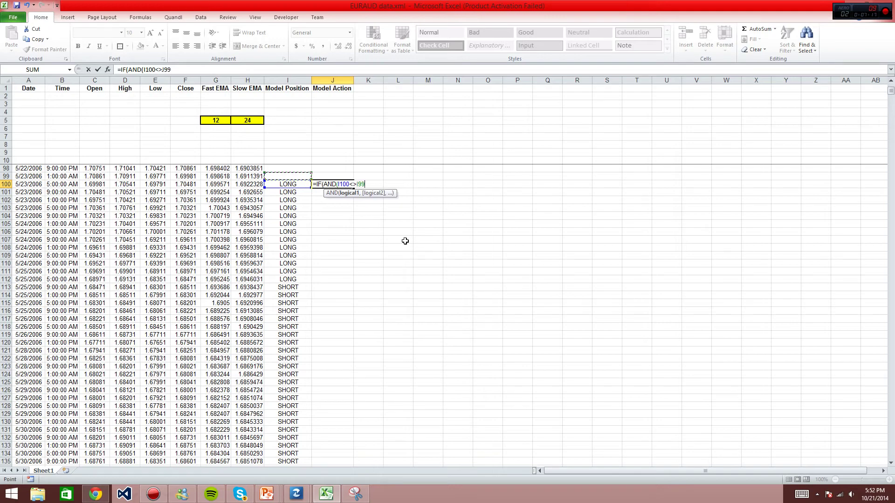
text(,)
key(Left)
text("LONG")
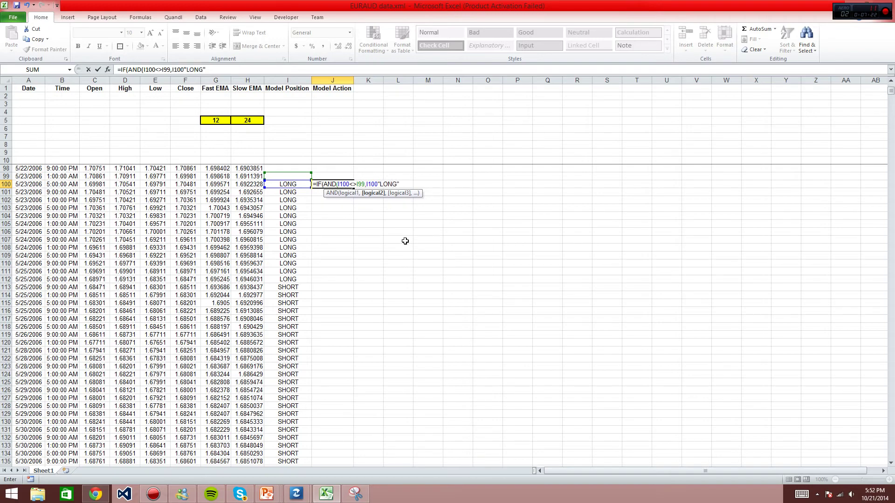
Step: Insert the missing equals sign in I100="LONG" and make "Enter a Long Position" the formula's true result
scroll(405, 241, up, 1)
key(F2)
key(Left)
key(Left)
key(Left)
key(Left)
key(Left)
key(Left)
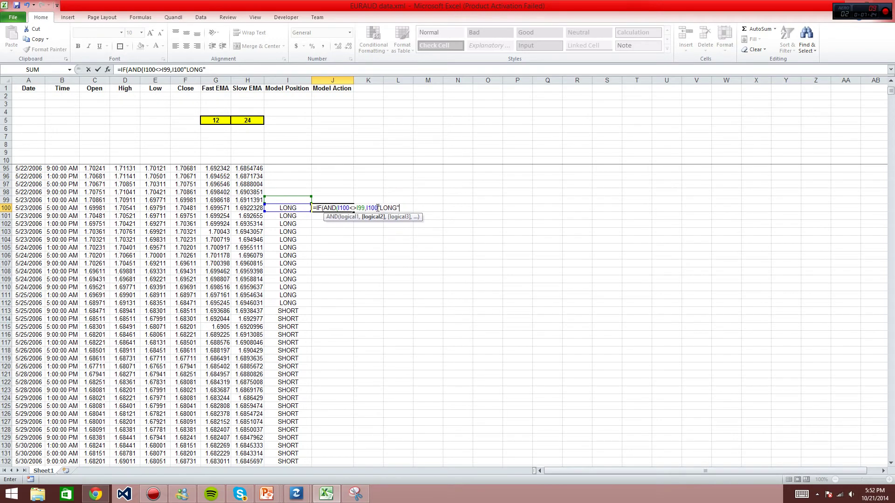
text(=)
key(End)
text(,"Enter a Long Position)
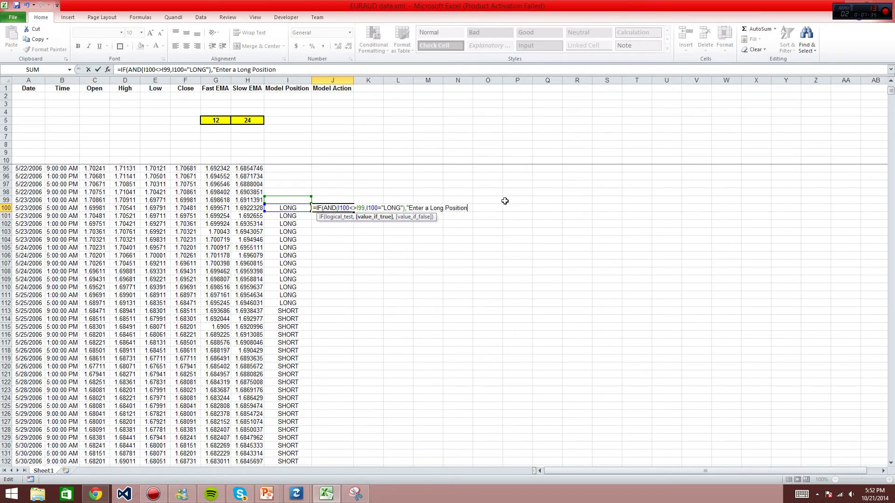
Step: Finish J100's formula with IF(AND(I100<>I99,I100="SHORT"),"Enter a Short Position","NONE")) and autofit column J
text(",IF(AND()
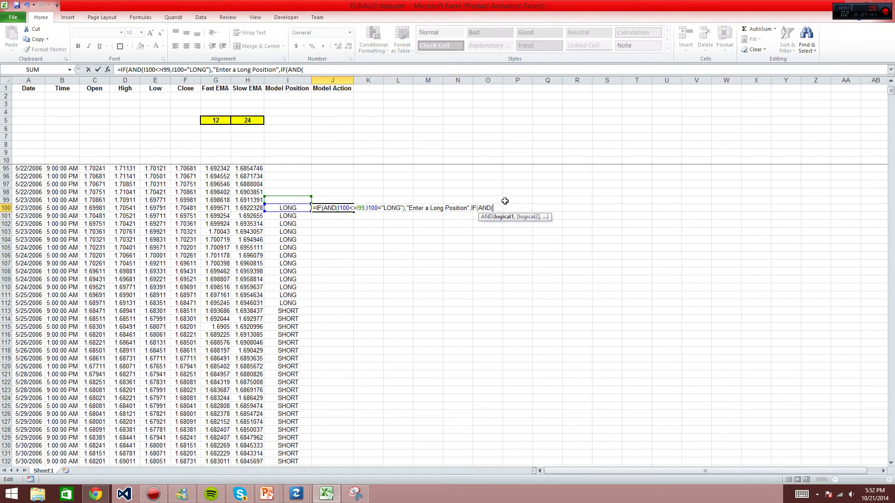
key(F2)
key(Left)
text(<>)
key(Left)
key(Up)
text(,)
key(Left)
text(="SHORT)
key(Return)
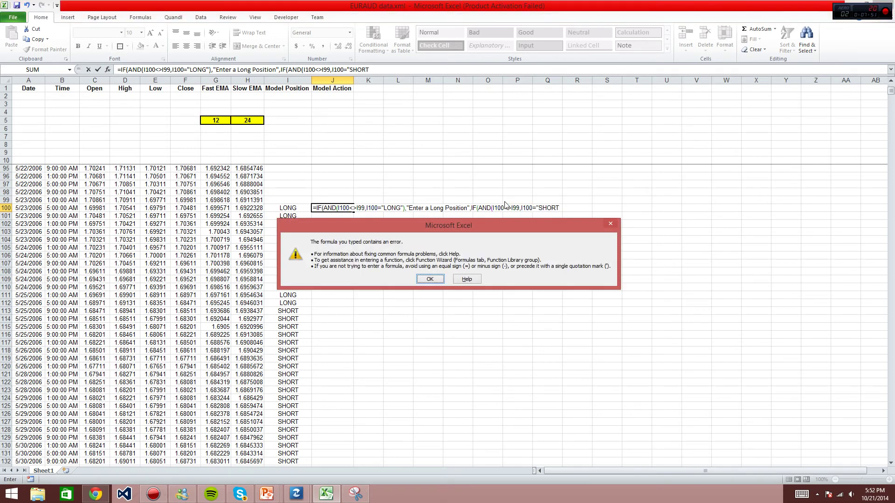
key(Return)
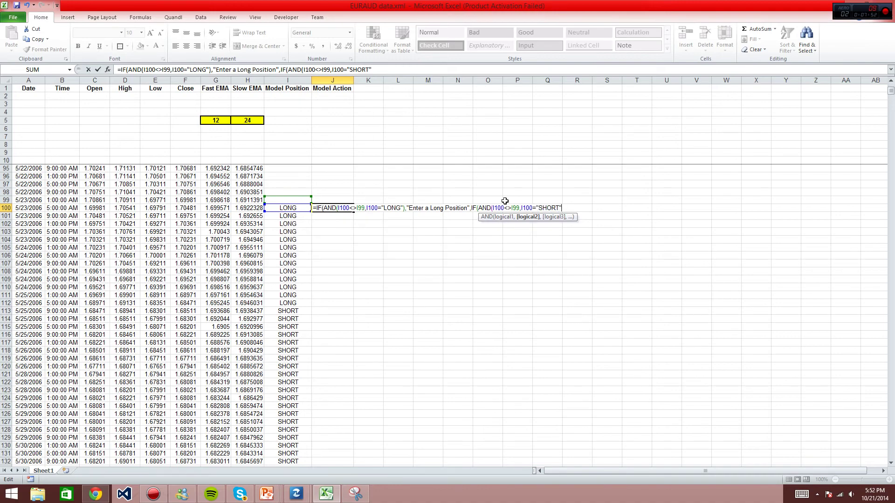
text(),"Enter a S)
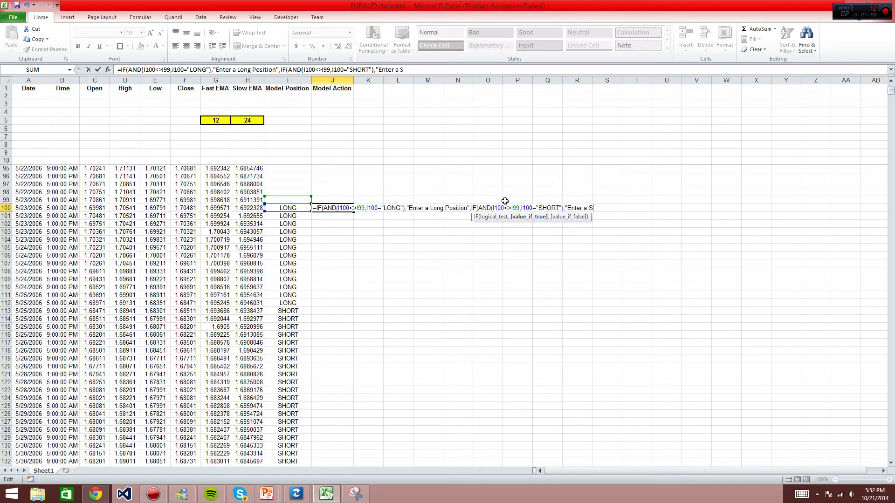
text(hort Position","NONE")))
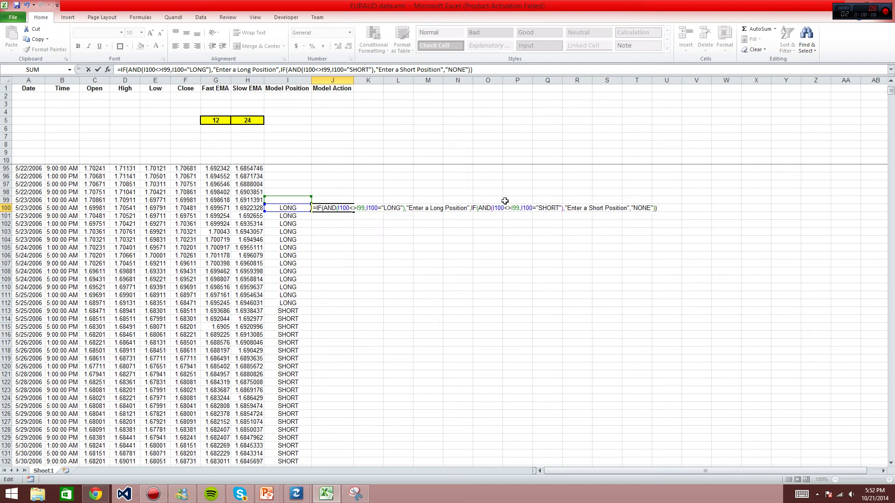
key(ctrl+Return)
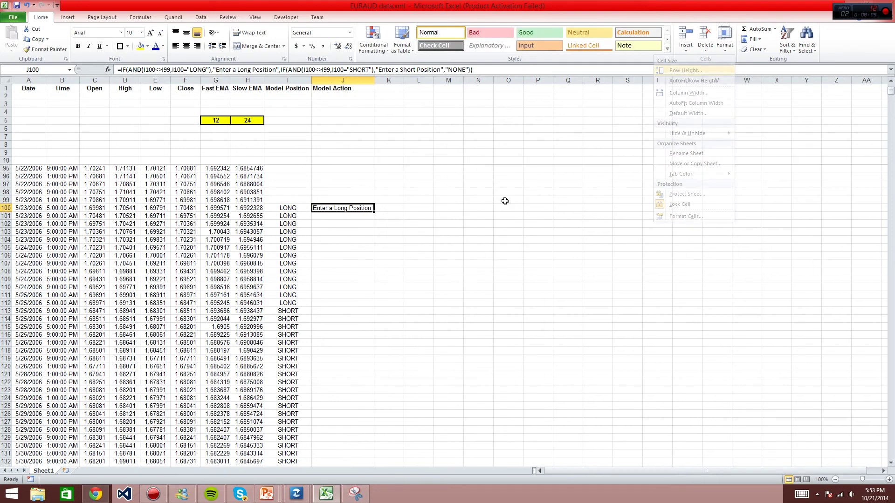
Step: Copy the Model Action formula from J100 down column J to the last data row, 13332
key(ctrl+c)
key(ctrl+End)
key(ctrl+shift+Up)
key(Return)
scroll(505, 200, up, 1)
Step: Center the contents of the Model Action column
key(Down)
key(Down)
key(Down)
key(Down)
key(Down)
key(Down)
key(Down)
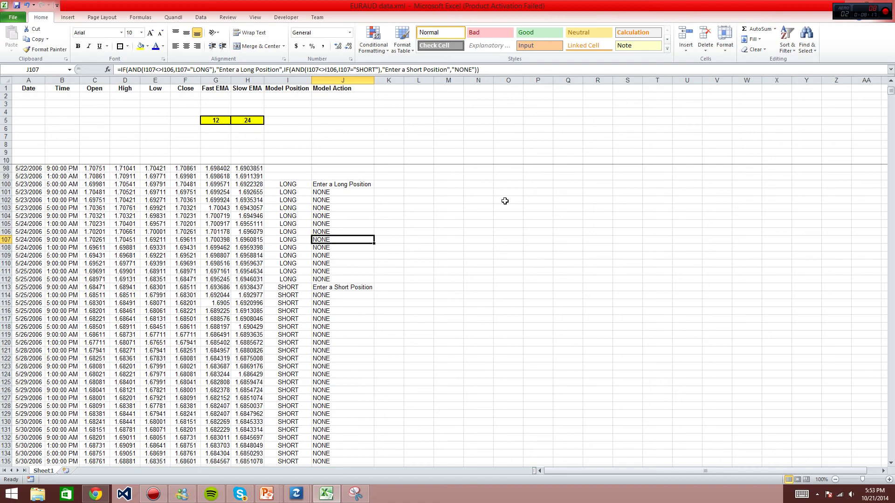
key(ctrl+space)
key(alt+h)
key(a)
key(c)
Step: Examine the Model Action entries down column J against the changes in Model Position
key(Down)
key(Down)
key(Down)
key(Down)
key(Down)
key(Down)
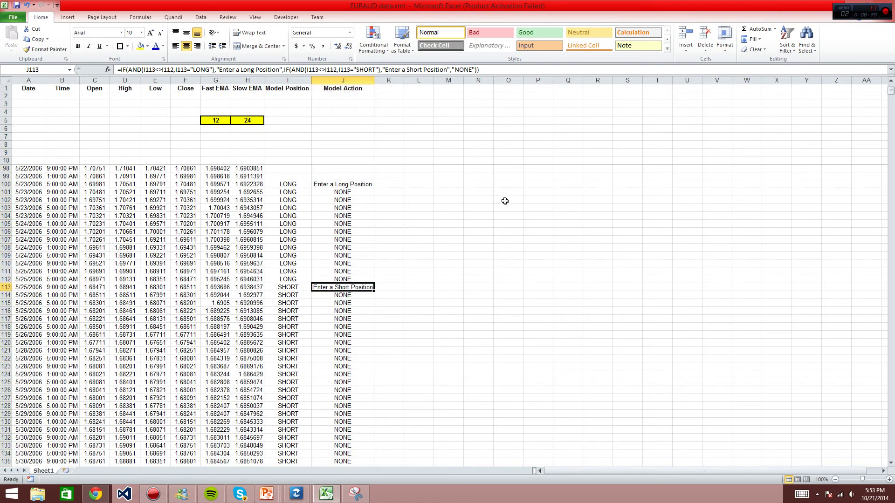
key(Down)
key(Down)
key(Down)
key(Down)
key(Down)
key(Down)
key(Down)
key(Down)
key(Down)
key(Down)
key(Down)
key(Down)
key(Down)
key(Down)
key(Down)
key(Down)
key(Down)
key(Down)
key(Down)
key(Down)
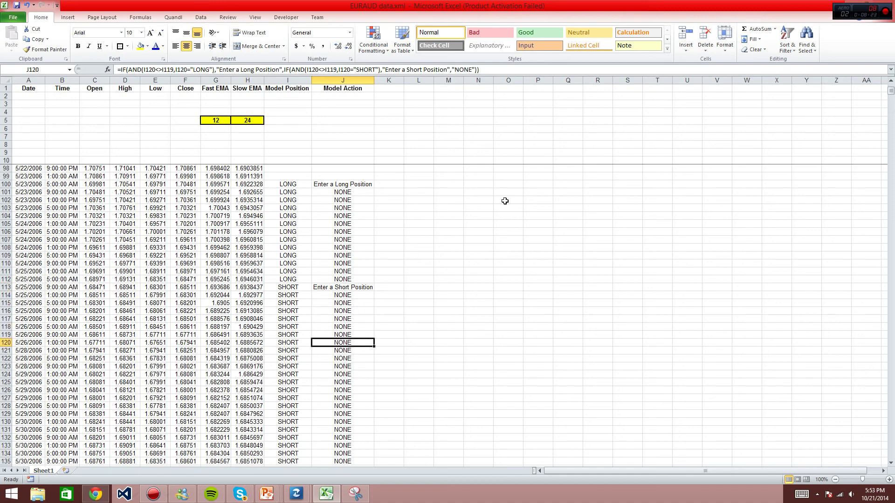
Step: Review the Model Action signals in column J down to row 173, checking them at each Model Position switch
key(Up)
key(Up)
key(Up)
key(Up)
key(Up)
key(Up)
key(Up)
key(Down)
key(Down)
key(Down)
key(Down)
key(Down)
key(Down)
key(Down)
key(Down)
key(Down)
key(Down)
key(Down)
key(Down)
key(Down)
key(Down)
key(Down)
key(Down)
key(Down)
key(Down)
key(Down)
key(Down)
key(Down)
key(Down)
key(Down)
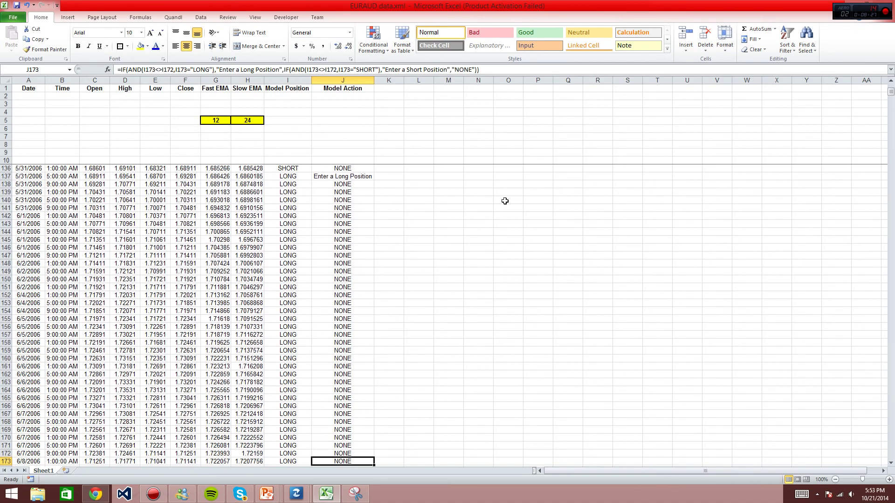
Step: Follow the Model Position column down to row 223, comparing its LONG and SHORT switches with Model Action, and return to J100
key(Left)
key(Down)
key(Down)
key(Down)
key(Down)
key(Down)
key(Down)
key(Down)
key(Down)
key(Down)
key(Down)
key(Down)
key(Down)
key(Down)
key(Down)
key(Down)
key(Down)
key(Down)
key(Down)
key(Down)
key(Down)
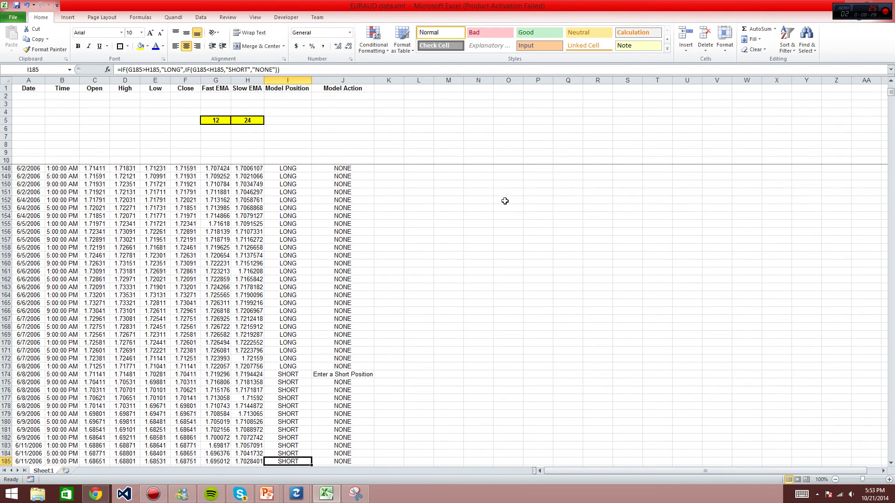
key(Down)
key(Down)
key(Down)
key(Down)
key(Down)
key(Down)
key(Down)
key(Down)
key(Down)
key(Down)
key(Down)
key(Down)
key(Down)
key(Down)
key(Down)
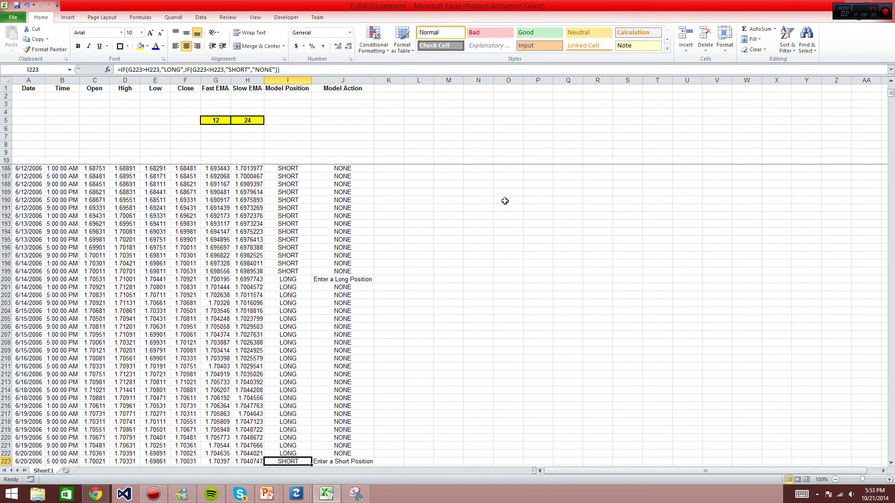
key(ctrl+Up)
key(Right)
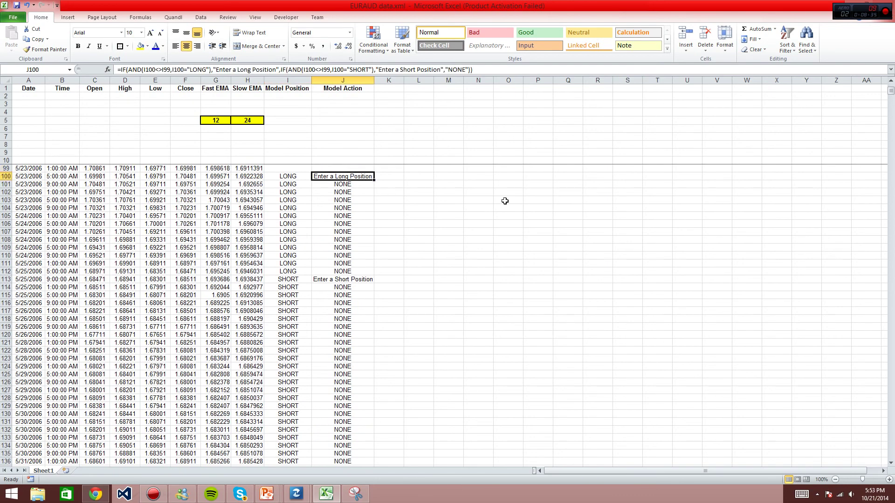